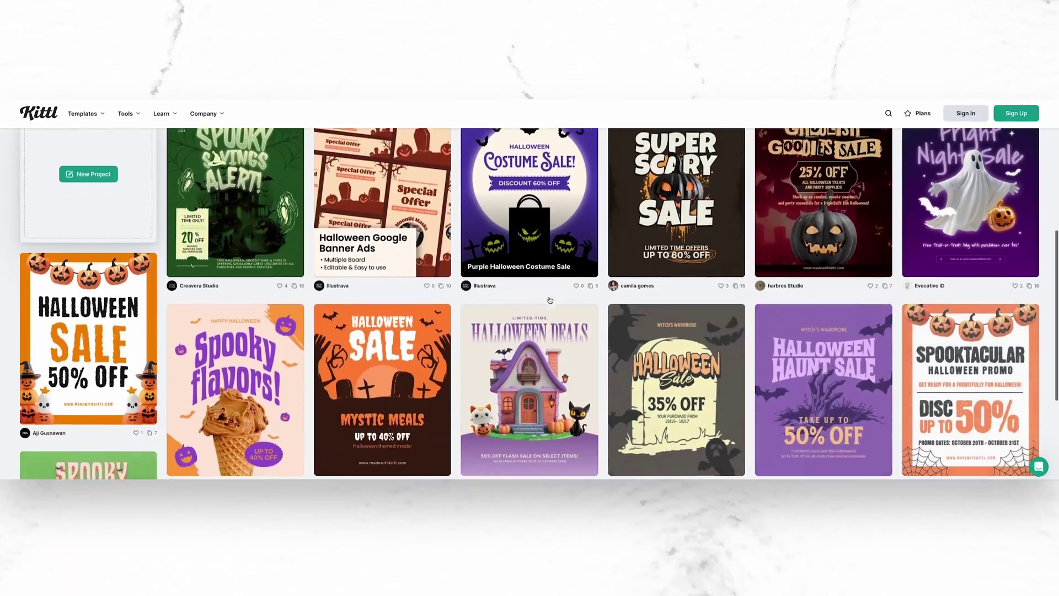
- Scroll the template gallery and preview the Defiantly red and Beverages Comparison Ads templates
scroll(550, 300, "down", 5)
scroll(550, 300, "down", 5)
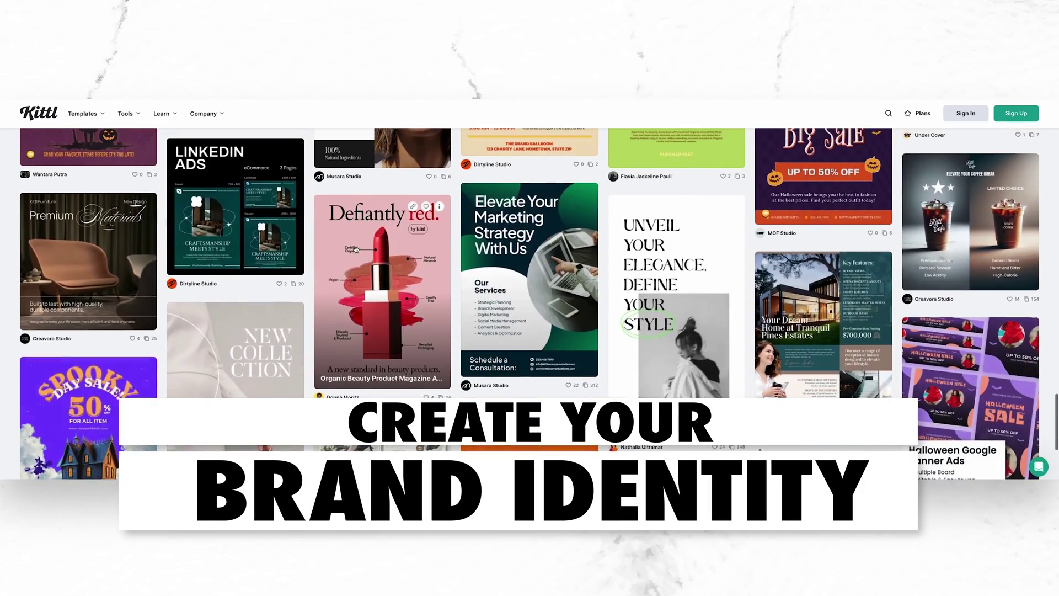
left_click(356, 249)
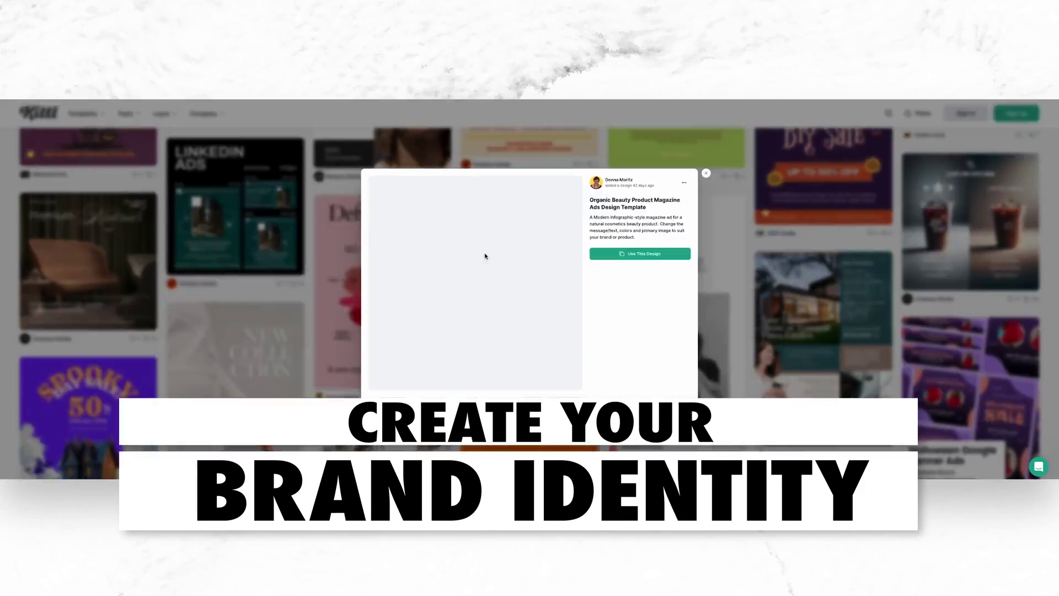
left_click(813, 245)
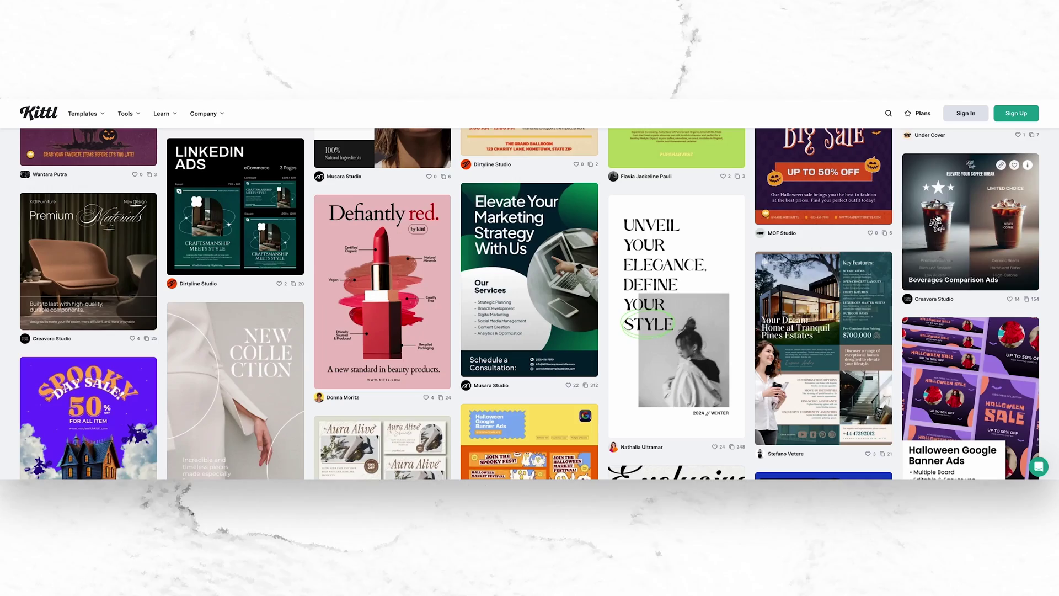
left_click(971, 232)
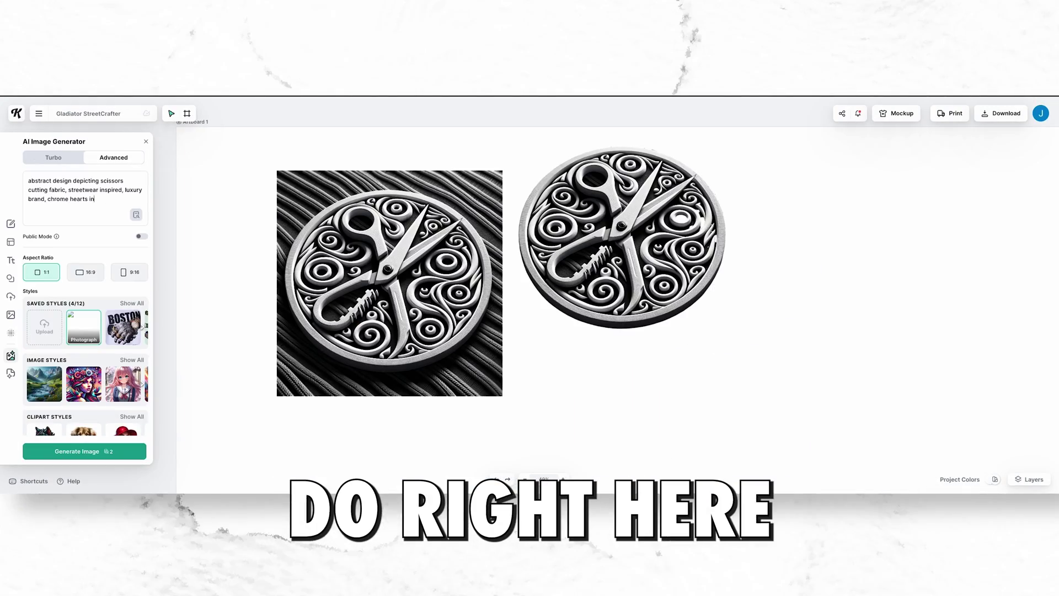
- Generate another scissors image, then view Chrome Hearts mesh jersey listing photos for reference
left_click(84, 451)
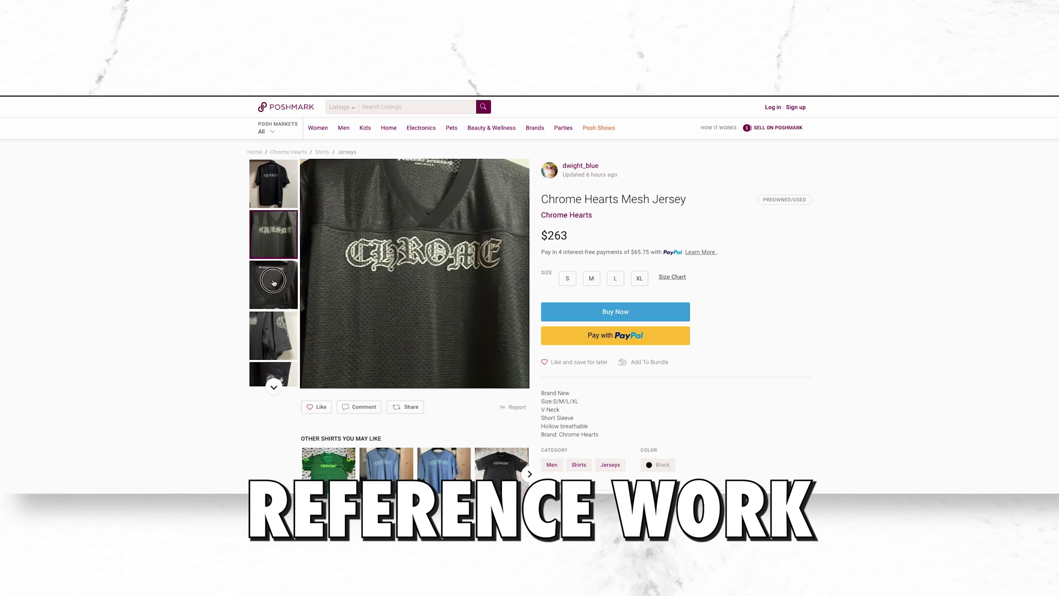
left_click(274, 285)
left_click(270, 357)
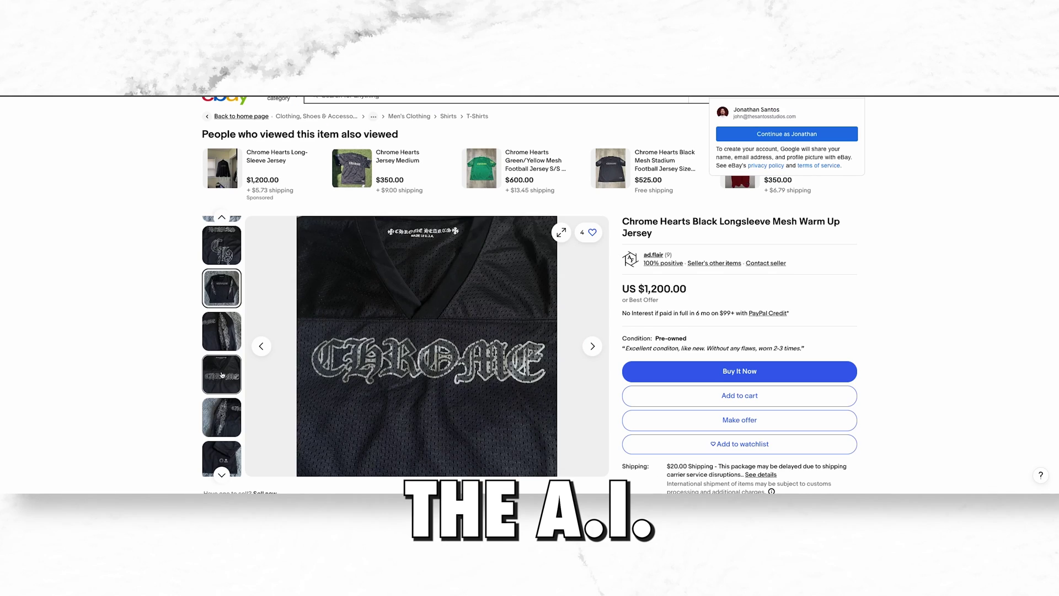
left_click(227, 408)
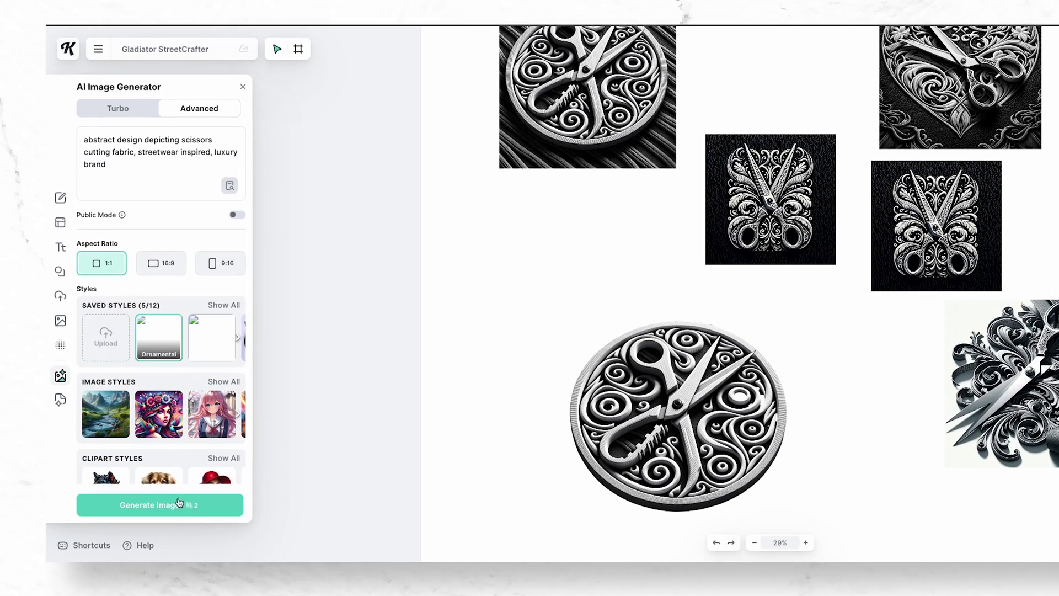
- Generate Ornamental-style scissor artwork and scroll the canvas to inspect the new designs
left_click(179, 503)
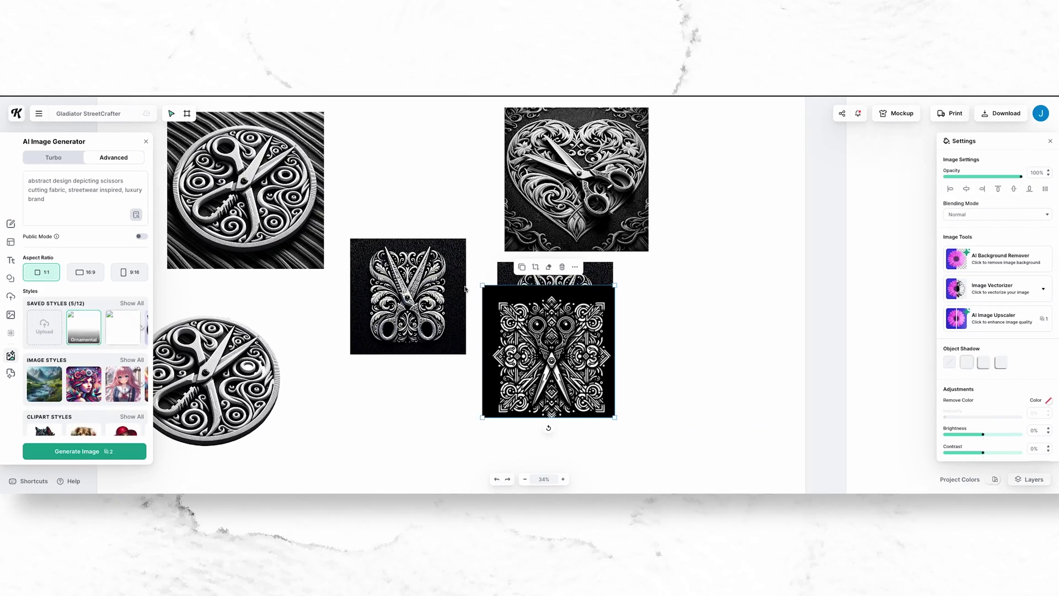
scroll(536, 320, "down", 3)
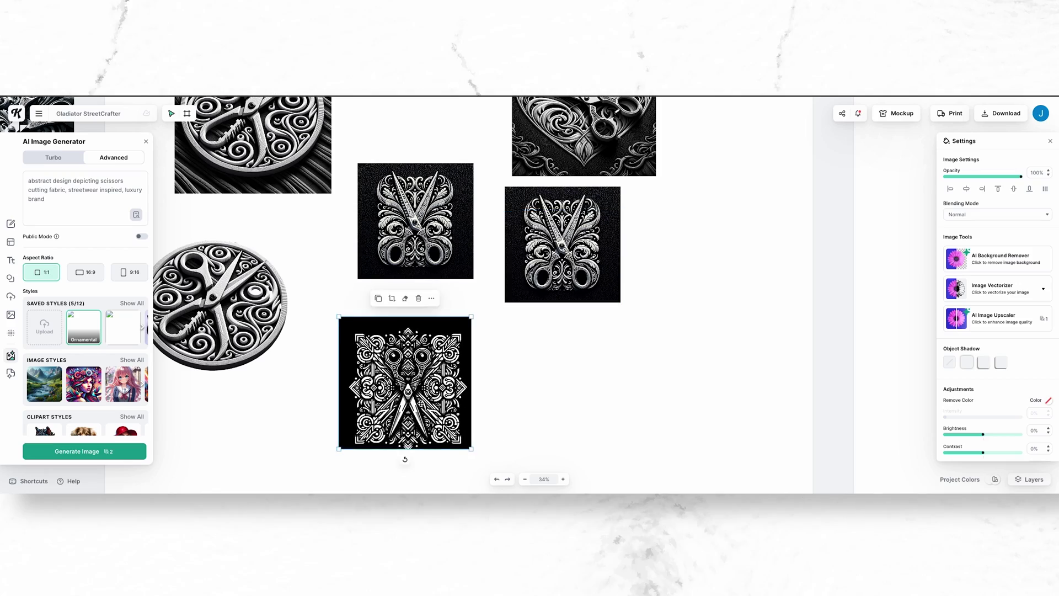
scroll(421, 404, "up", 5)
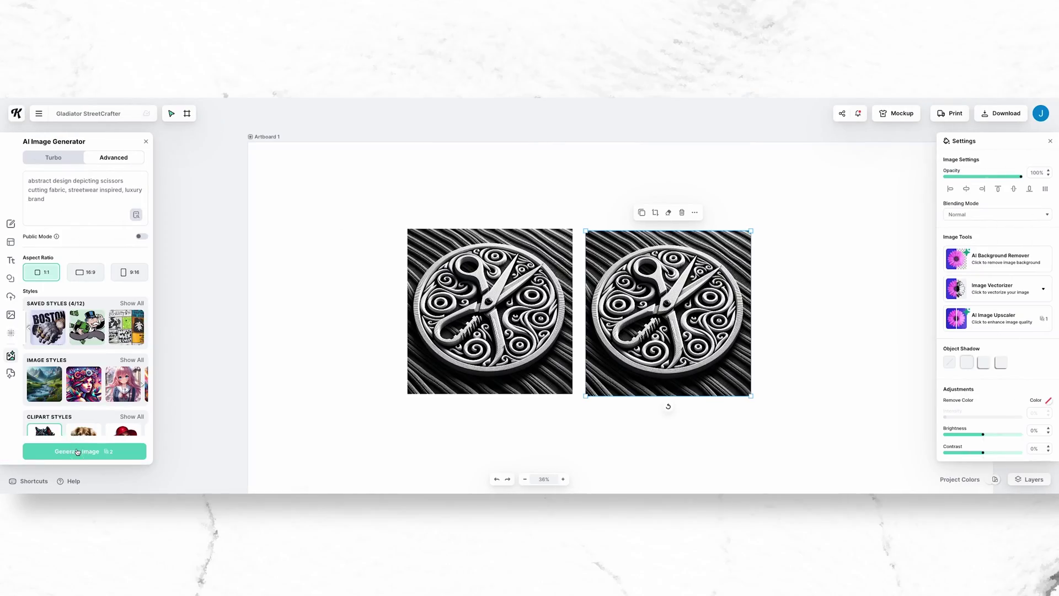
- Generate the cross-shaped scissor design and select its X image on Artboard 4
left_click(77, 452)
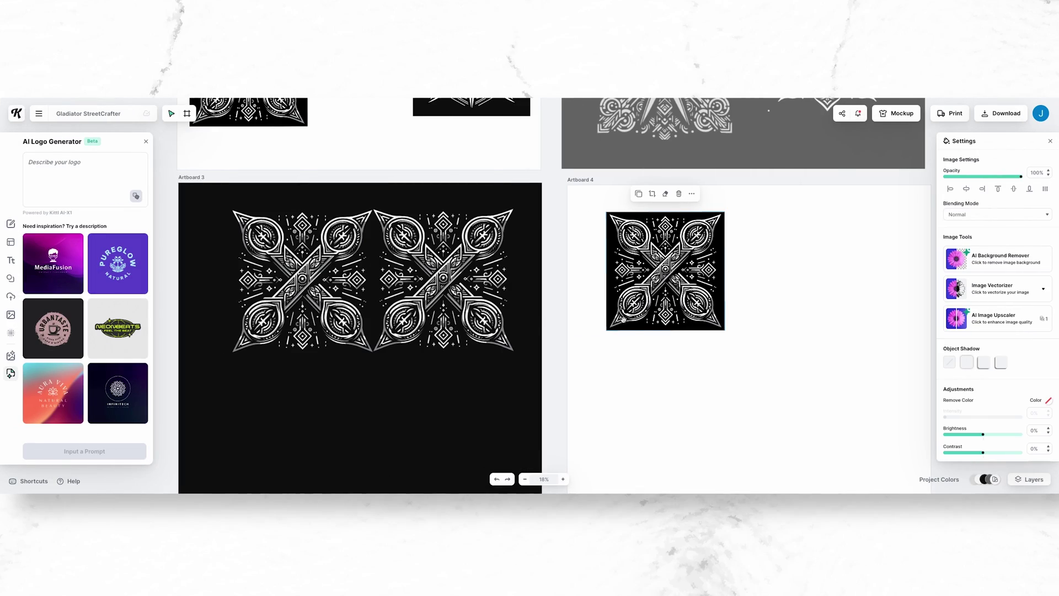
scroll(511, 322, "right", 3)
left_click(573, 293)
scroll(574, 290, "up", 5)
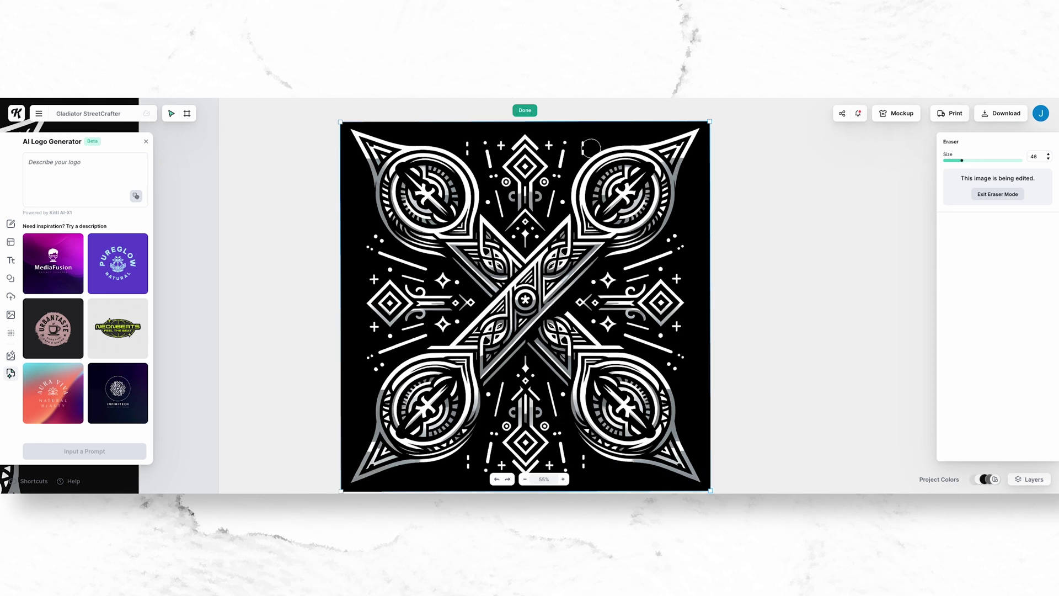
- Erase the ornament above, right, left and below the scissor X
mouse_move(591, 147)
left_mouse_down()
mouse_move(488, 171)
mouse_move(499, 221)
mouse_move(524, 235)
mouse_move(568, 223)
left_mouse_up()
mouse_move(585, 309)
left_mouse_down()
mouse_move(640, 276)
mouse_move(673, 331)
mouse_move(603, 288)
left_mouse_up()
mouse_move(469, 304)
left_mouse_down()
mouse_move(373, 364)
mouse_move(425, 298)
mouse_move(408, 331)
left_mouse_up()
scroll(408, 331, "down", 2)
mouse_move(505, 387)
left_mouse_down()
mouse_move(601, 409)
mouse_move(544, 318)
mouse_move(546, 343)
mouse_move(503, 390)
left_mouse_up()
- Erase the remaining lower-left background and top specks, then expand the vectorizing options
left_click_drag(962, 160, 947, 160)
scroll(543, 282, "up", 1)
scroll(596, 277, "up", 4)
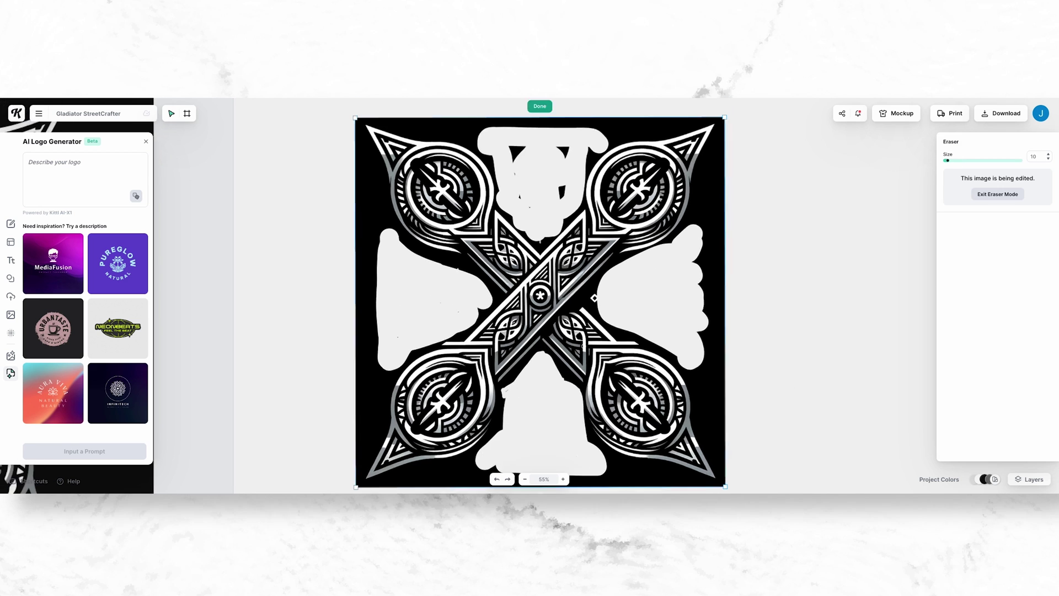
scroll(634, 309, "right", 1)
left_click_drag(494, 223, 538, 259)
key("Escape")
left_click(995, 289)
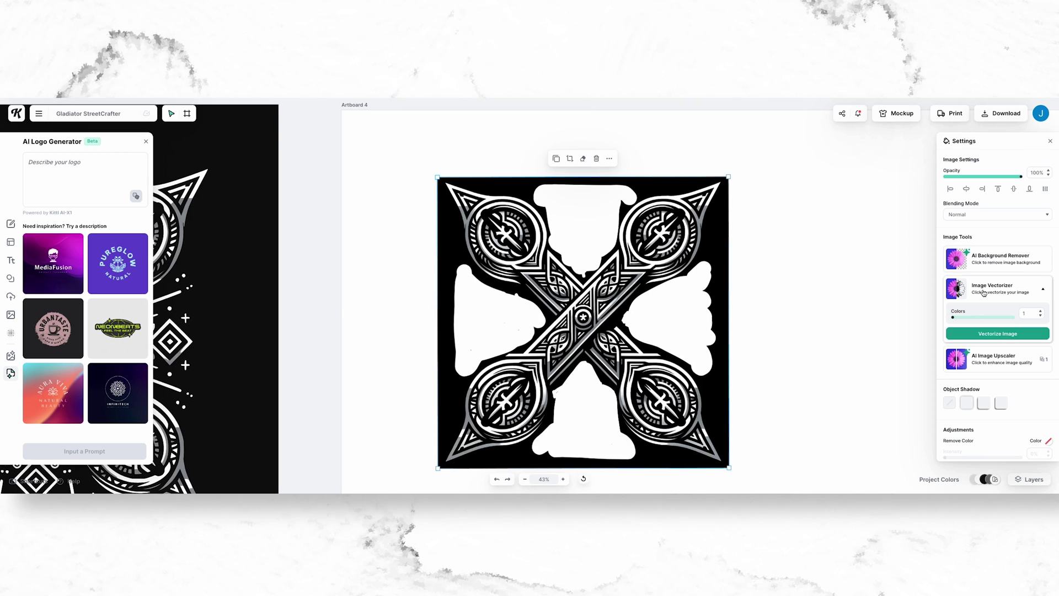
- Vectorize the erased scissor X, then deselect and undo to compare with the erased original
left_click(997, 333)
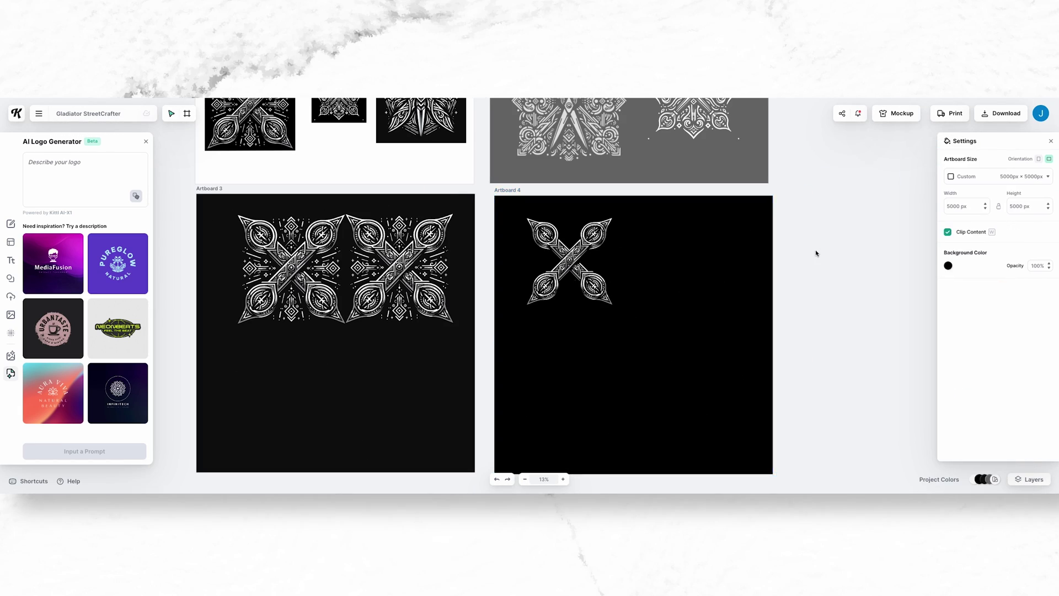
left_click(817, 253)
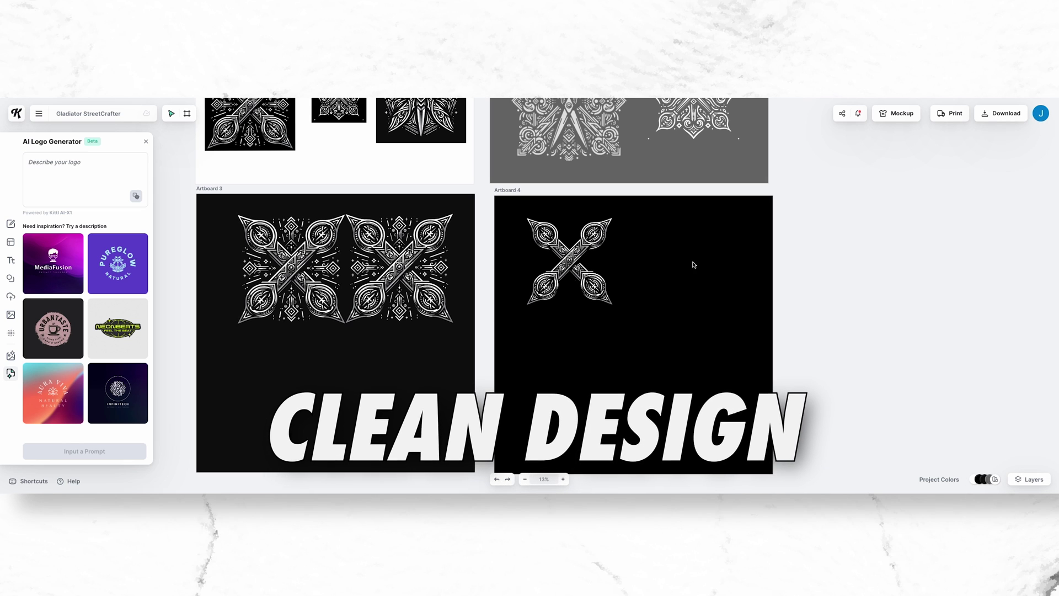
key("ctrl+z")
key("ctrl+z")
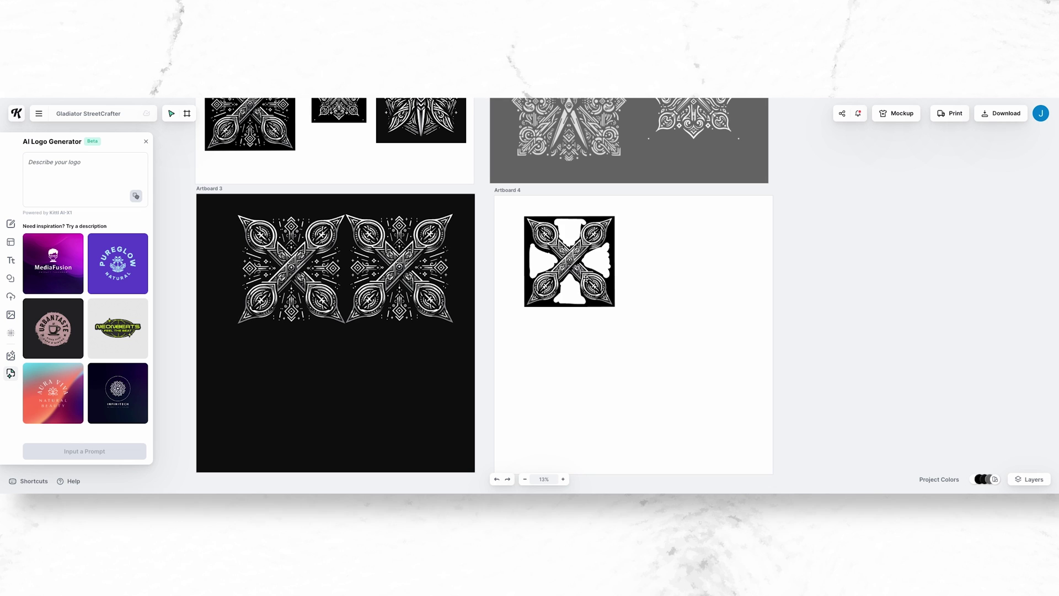
scroll(552, 349, "up", 5)
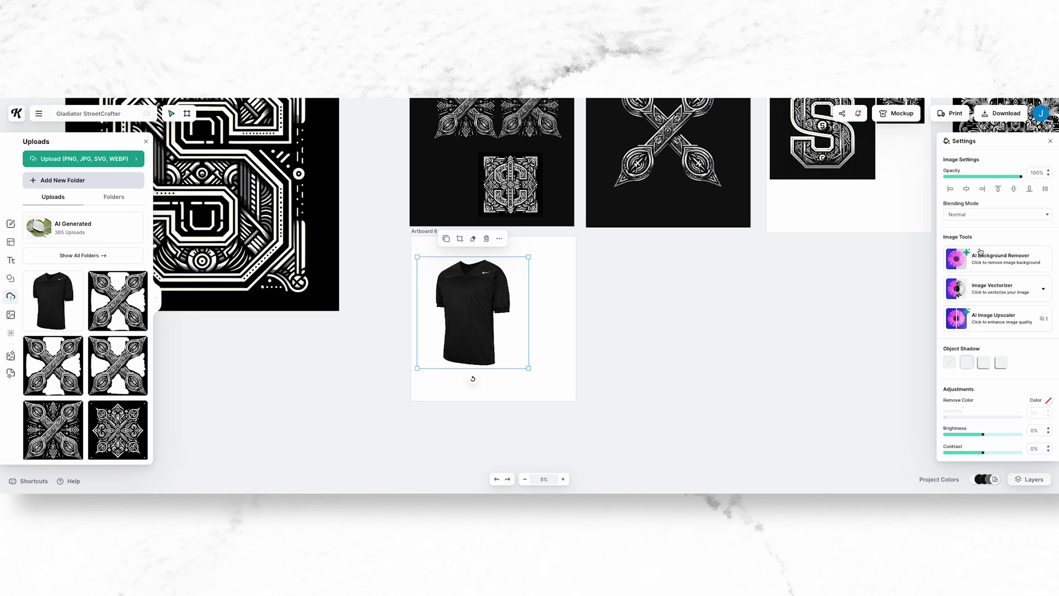
- Place an uploaded scissor X graphic on the black jersey's upper chest on Artboard 6
left_click(981, 251)
left_click(575, 314)
scroll(575, 315, "down", 1)
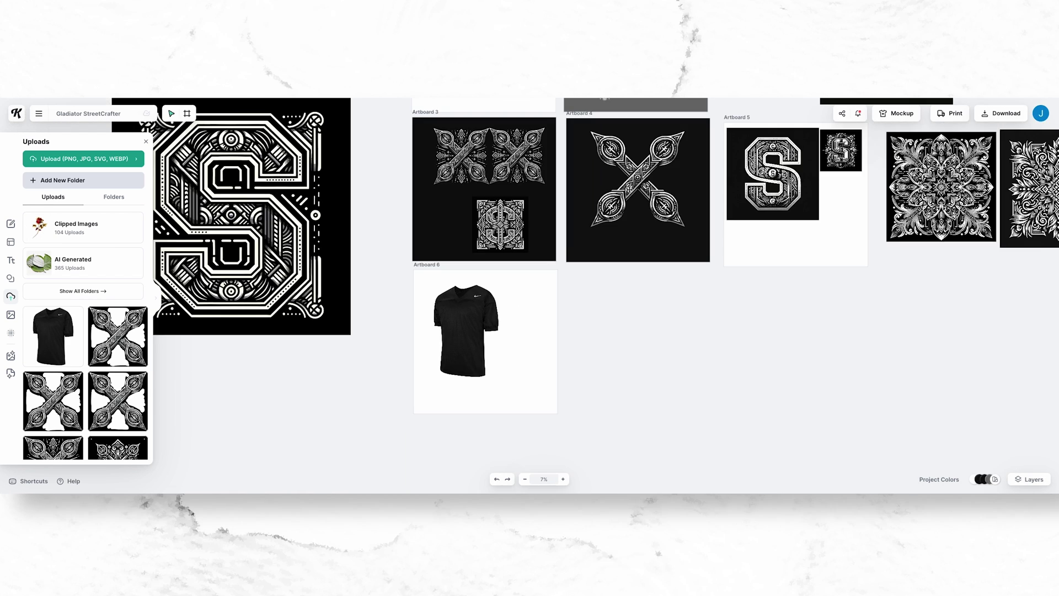
left_click_drag(118, 336, 520, 366)
scroll(521, 346, "up", 4)
left_click_drag(430, 408, 399, 251)
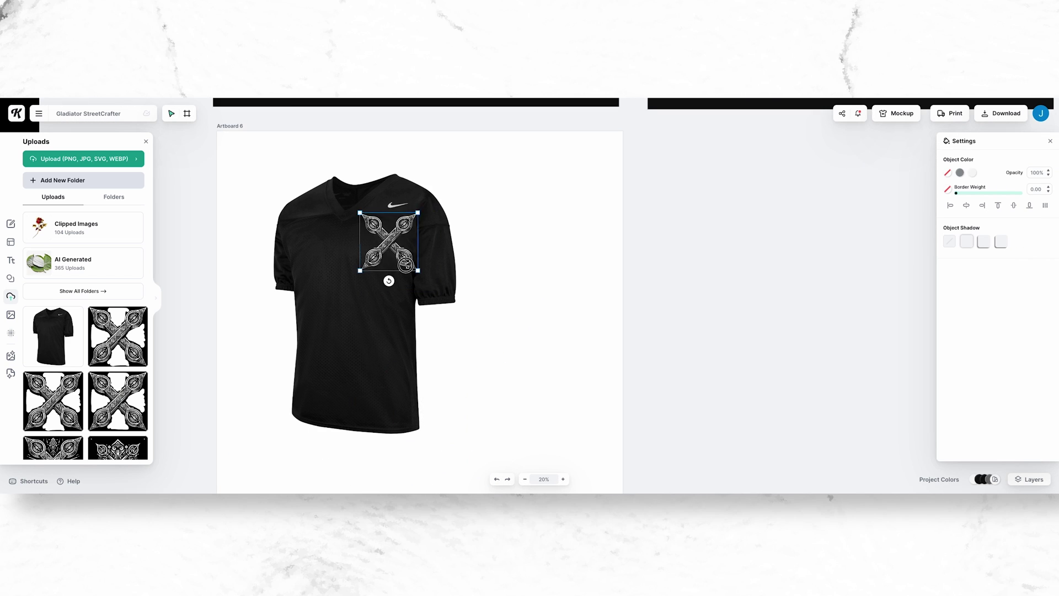
left_click_drag(399, 212, 402, 210)
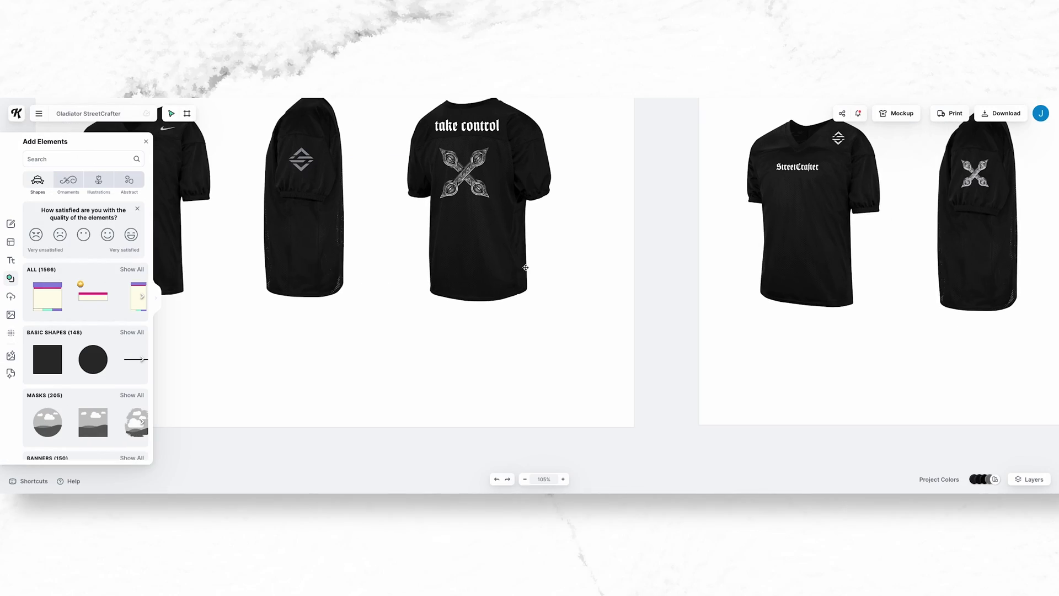
left_click_drag(526, 267, 715, 331)
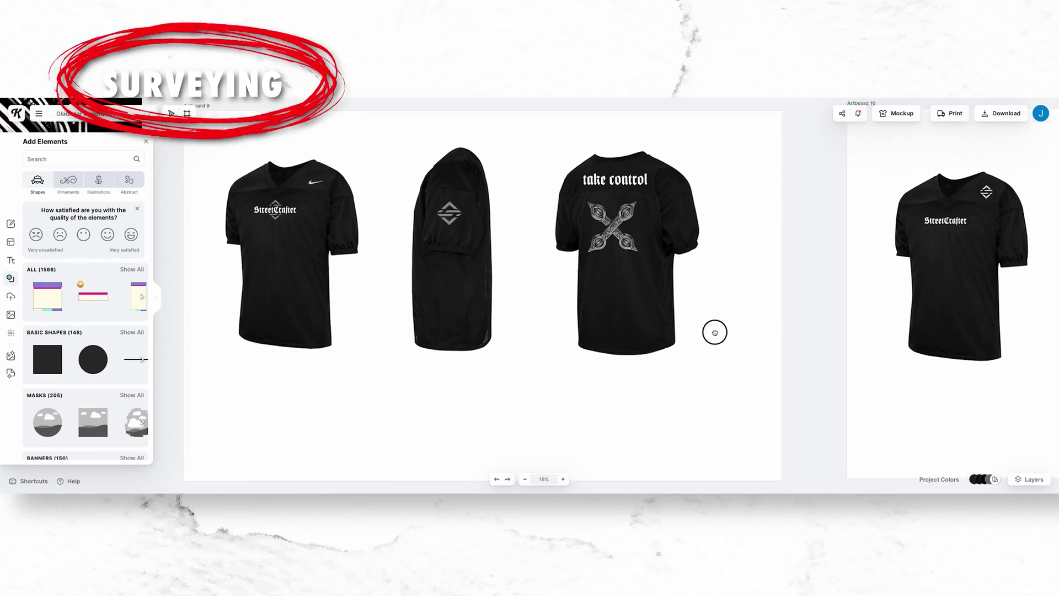
scroll(439, 263, "up", 3)
scroll(438, 262, "up", 3)
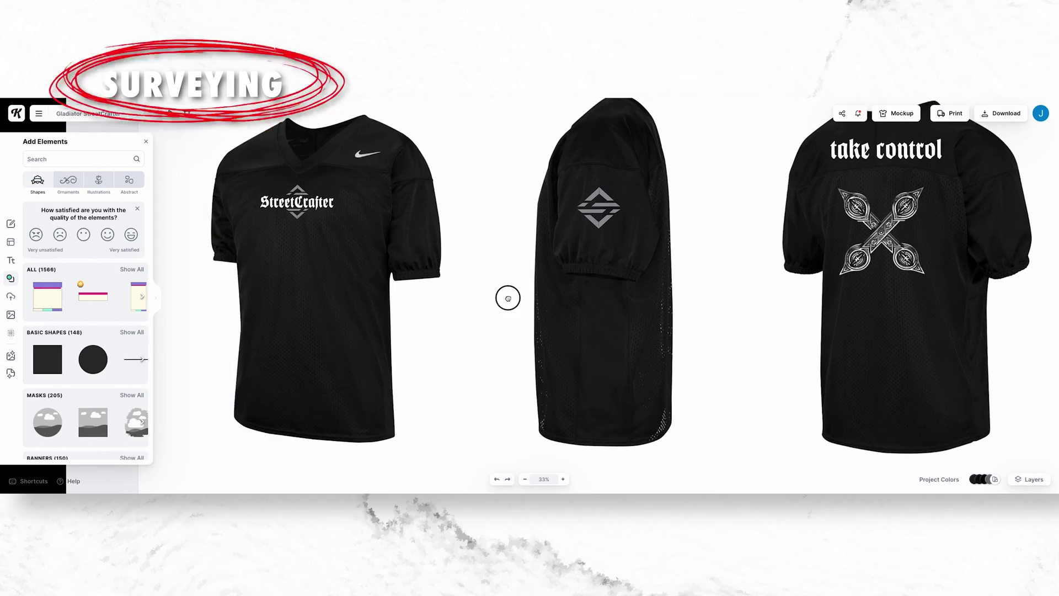
scroll(623, 296, "right", 12)
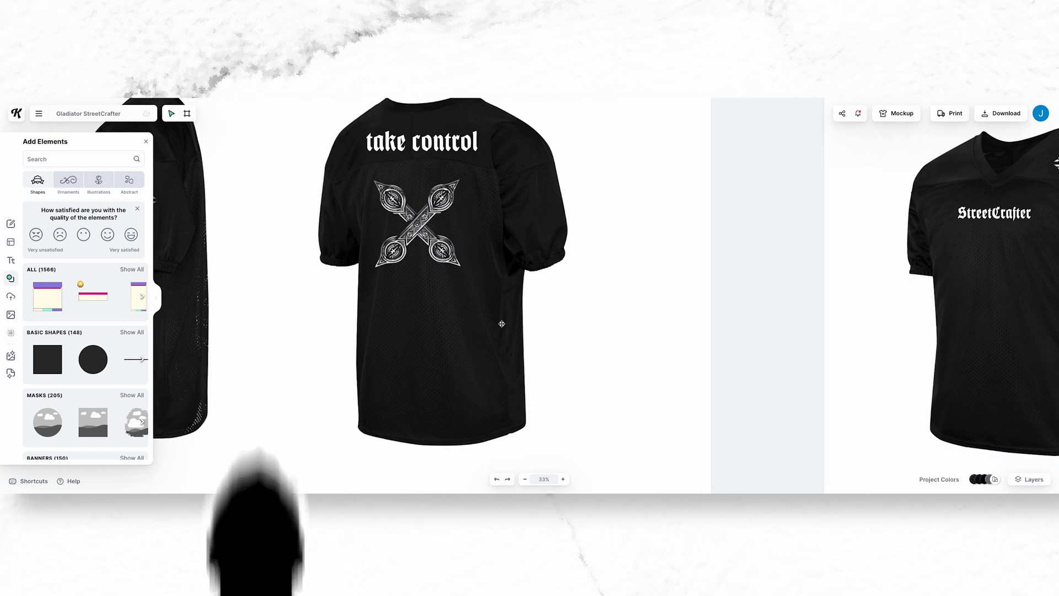
scroll(670, 342, "right", 8)
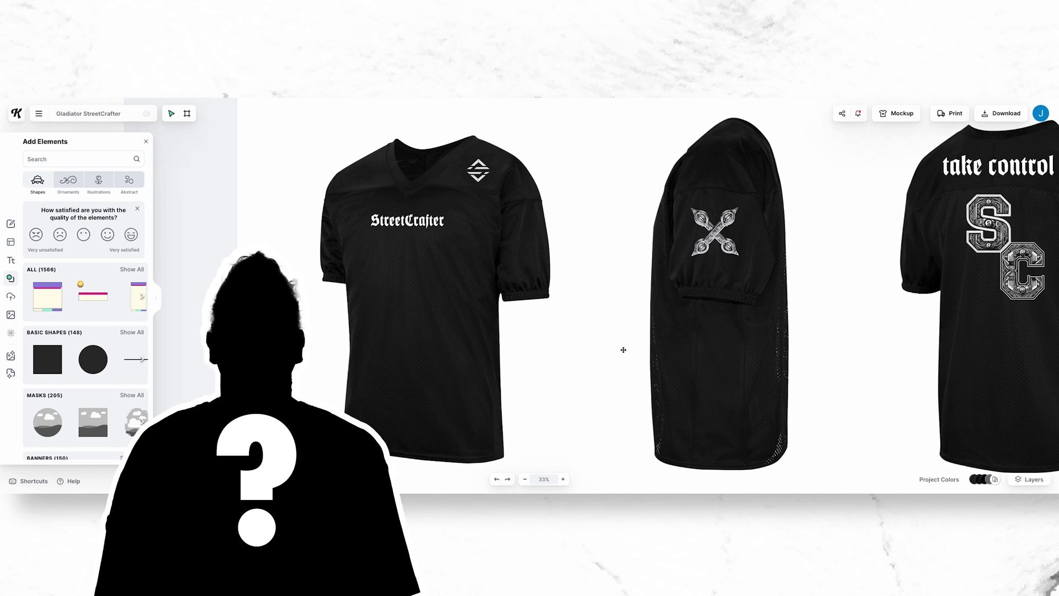
scroll(668, 334, "right", 6)
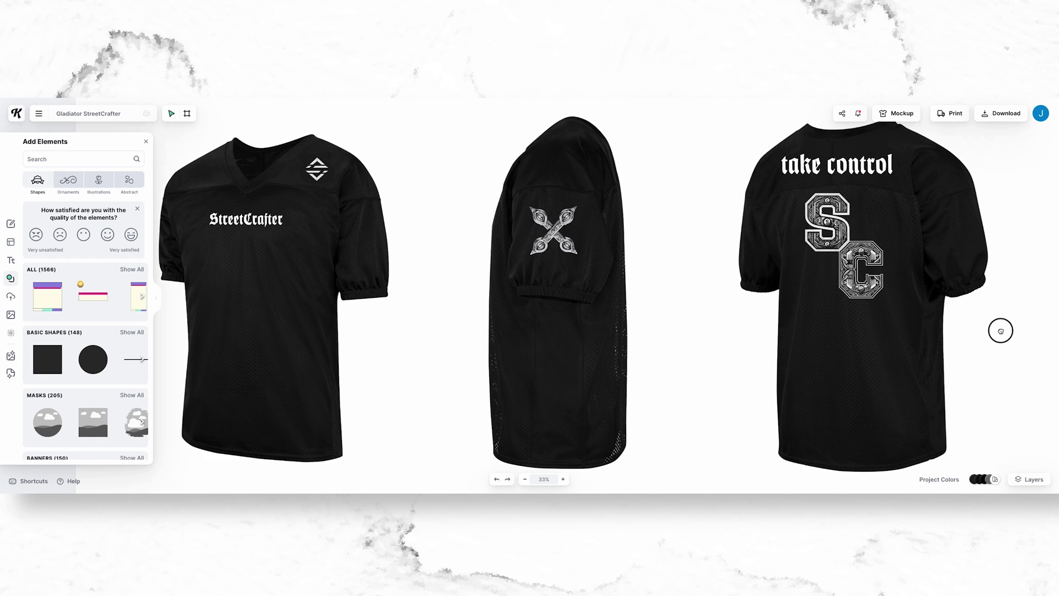
scroll(739, 228, "right", 5)
scroll(908, 324, "right", 20)
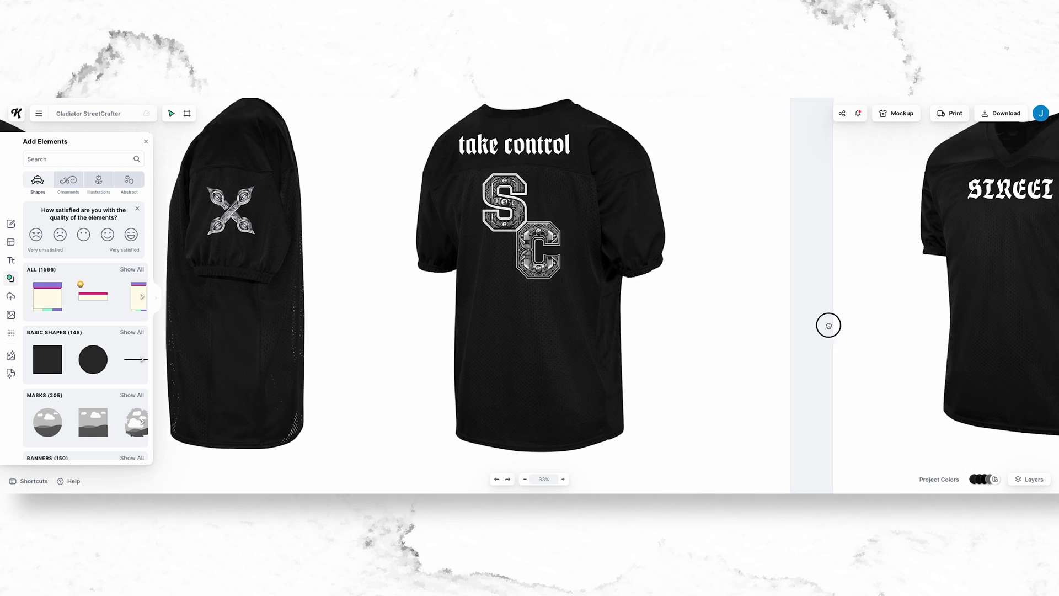
scroll(637, 377, "right", 8)
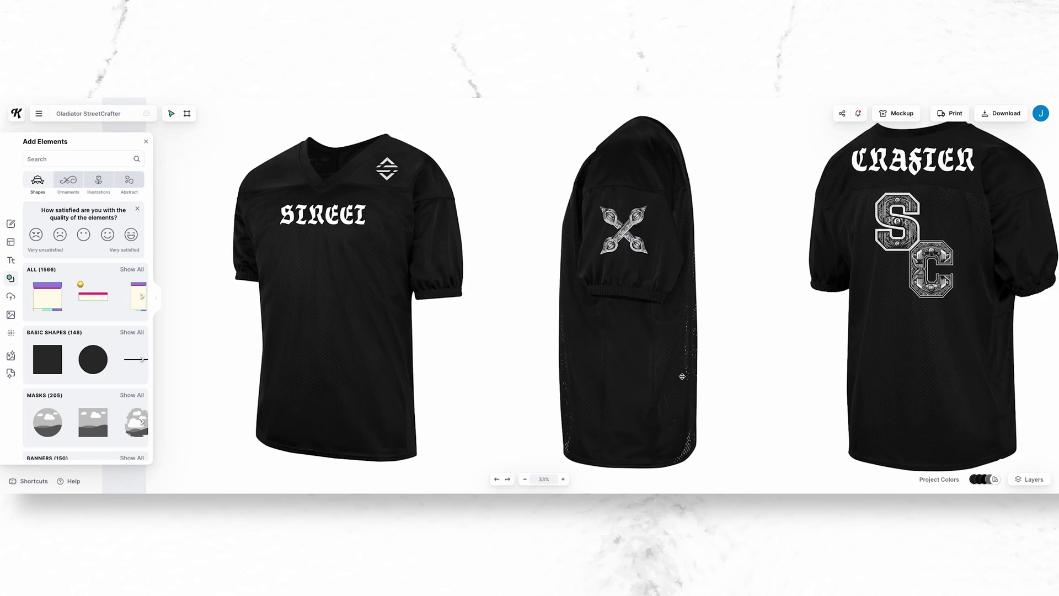